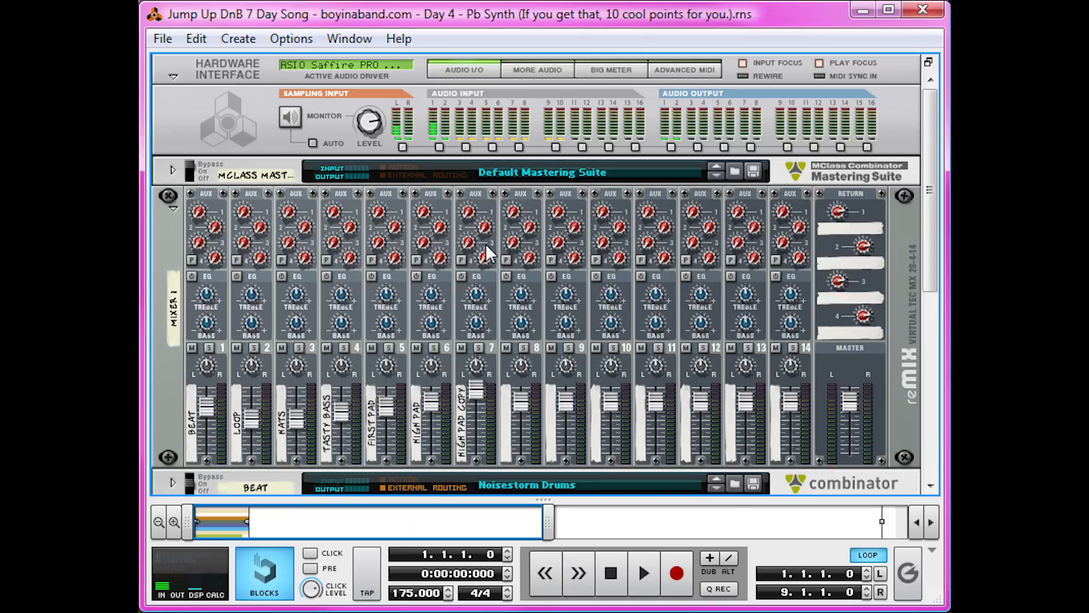
# Step: Add a new Combinator below the High Pad Copy device and create a Thor synthesizer inside it
pyautogui.scroll(-5, 485, 243)
pyautogui.rightClick(476, 278)
pyautogui.click(476, 224)
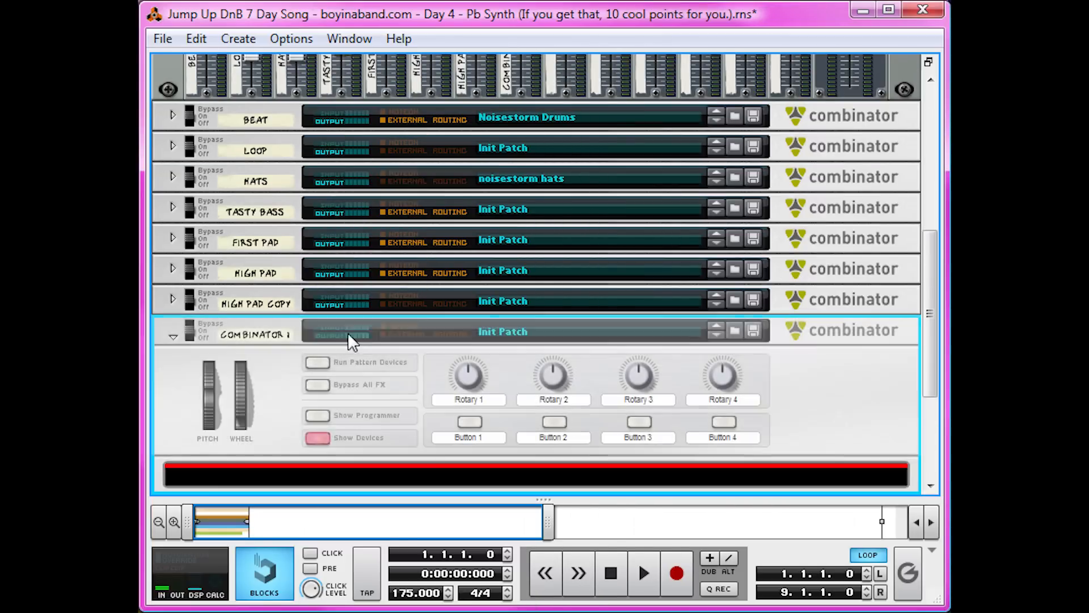
pyautogui.rightClick(404, 466)
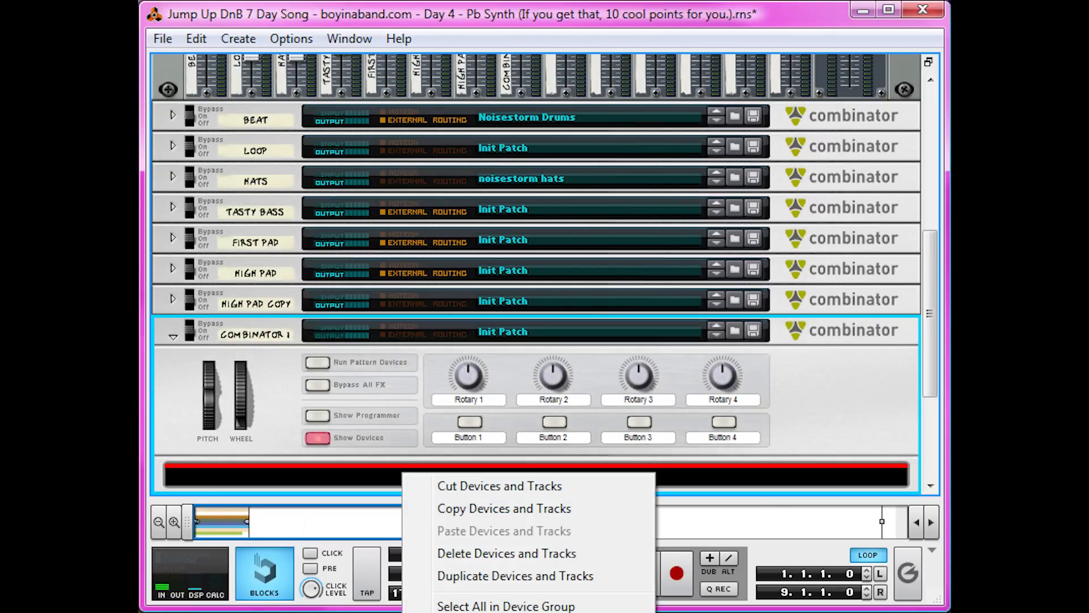
pyautogui.click(788, 356)
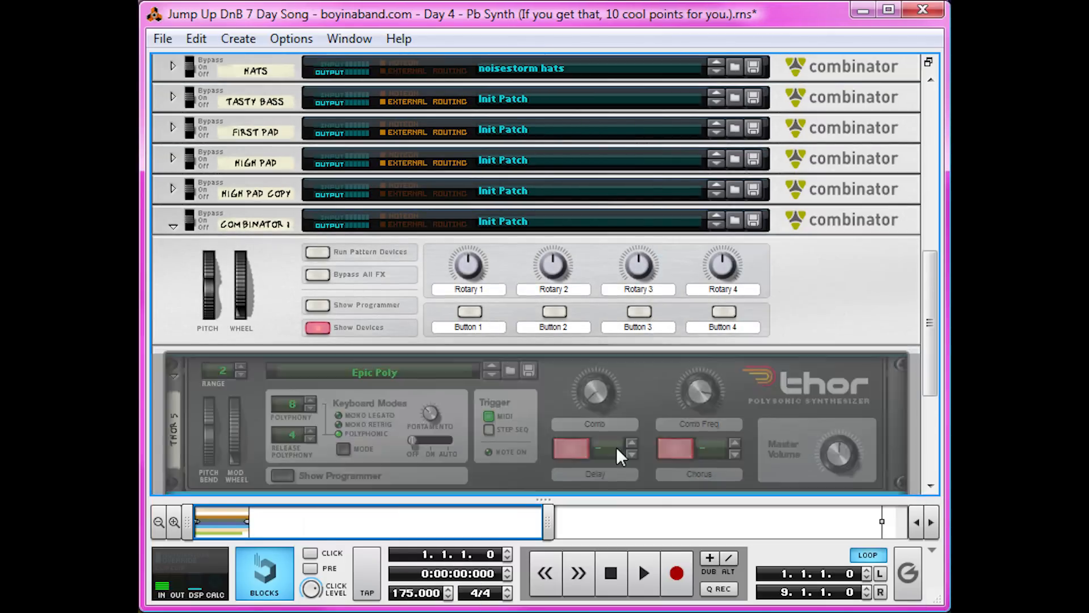
# Step: Initialize the new Thor's patch and rename its Combinator as Porta Synth
pyautogui.rightClick(547, 394)
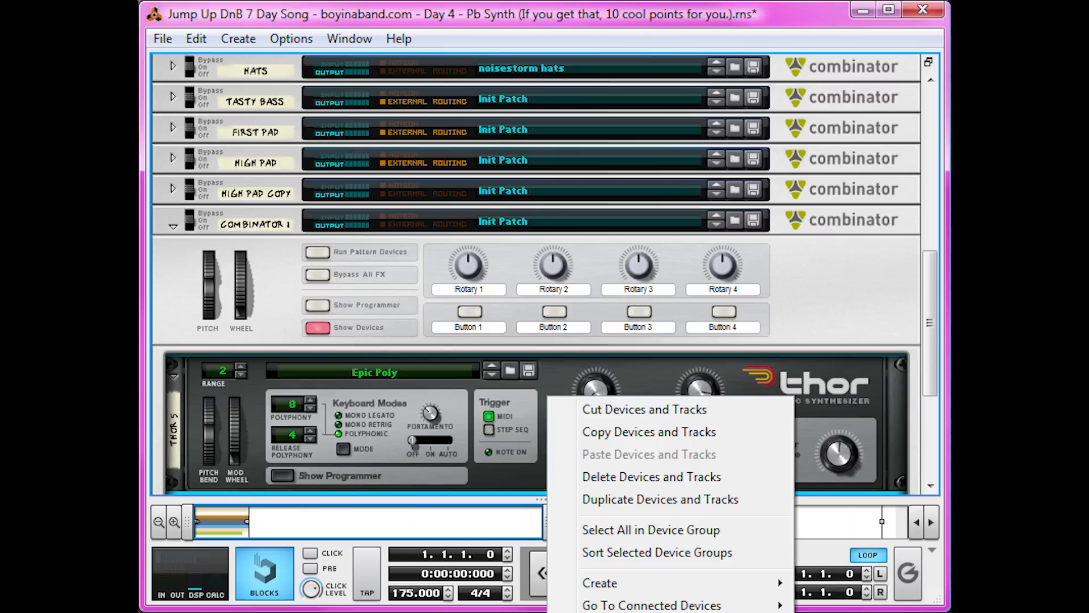
pyautogui.click(618, 612)
pyautogui.click(273, 227)
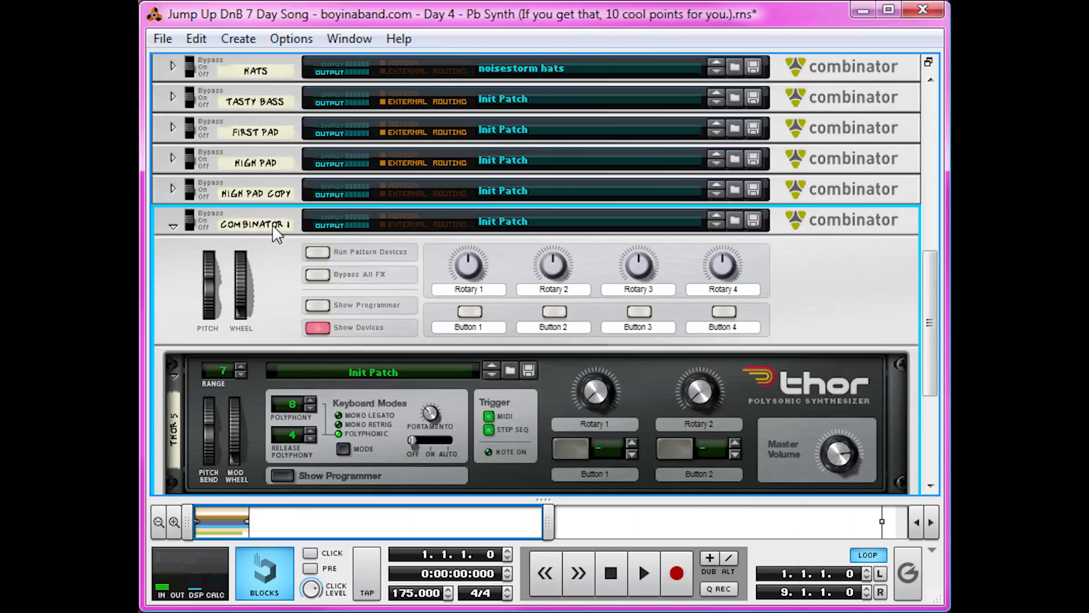
pyautogui.doubleClick(274, 228)
pyautogui.write('Porta Synth')
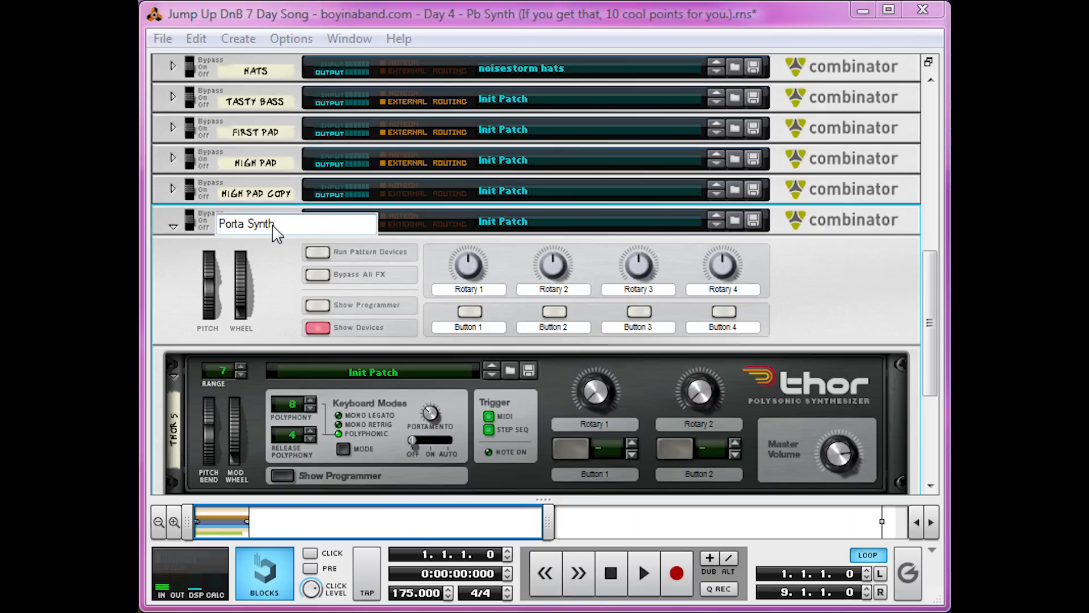
pyautogui.press('Return')
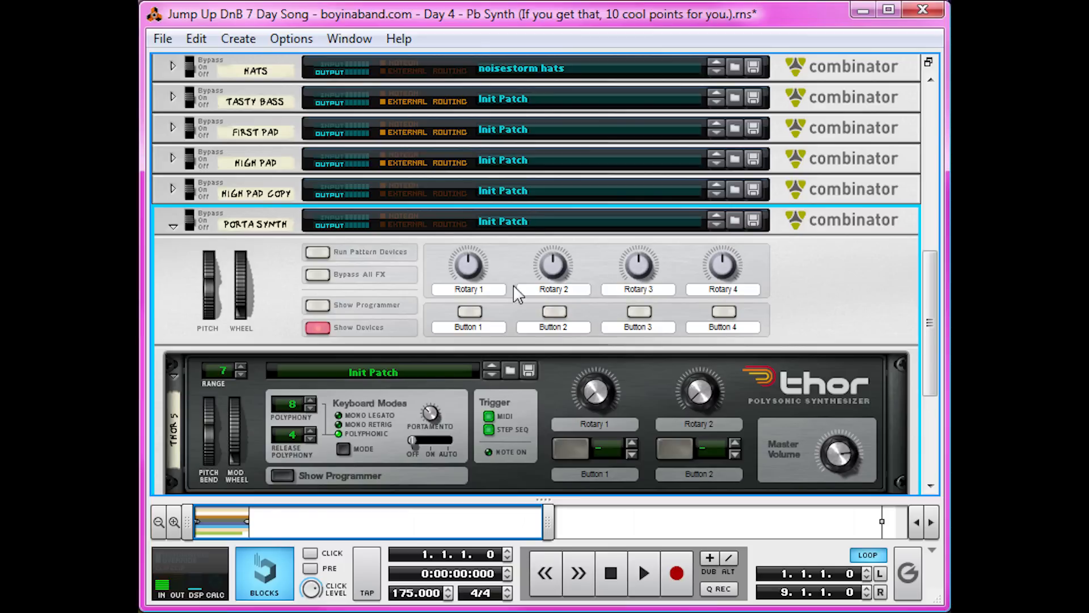
# Step: Solo the Porta Synth track in the sequencer and return to its Thor in the rack
pyautogui.scroll(-3, 560, 271)
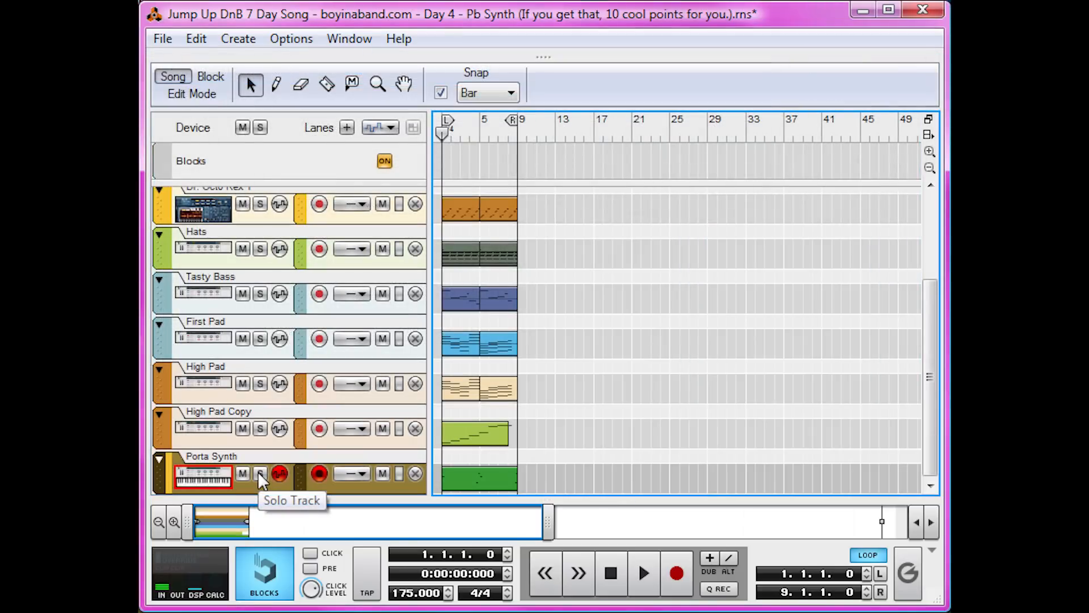
pyautogui.click(260, 474)
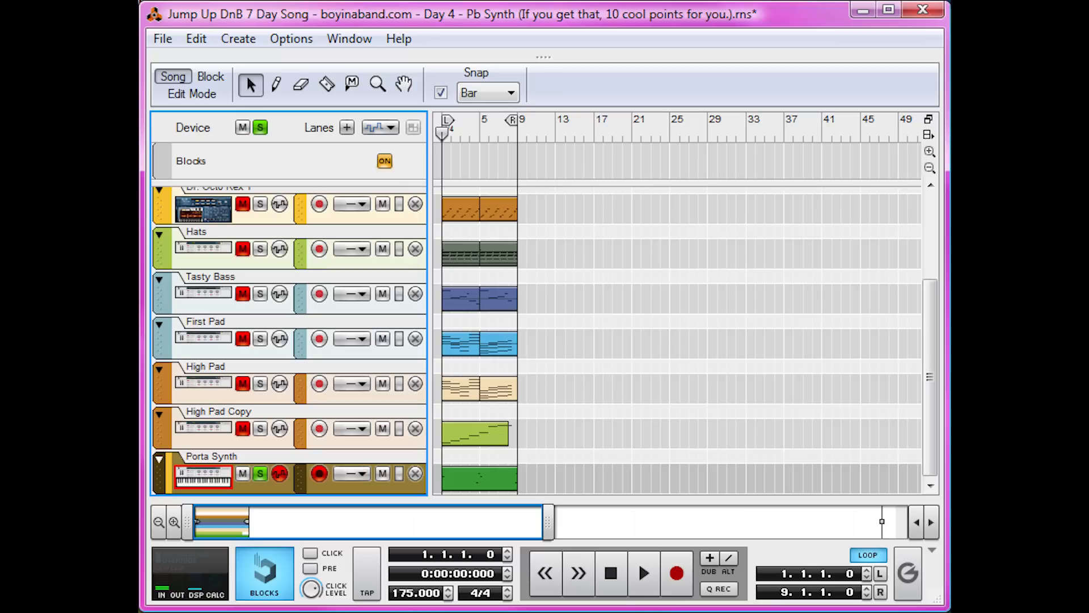
pyautogui.moveTo(548, 56); pyautogui.dragTo(638, 563)
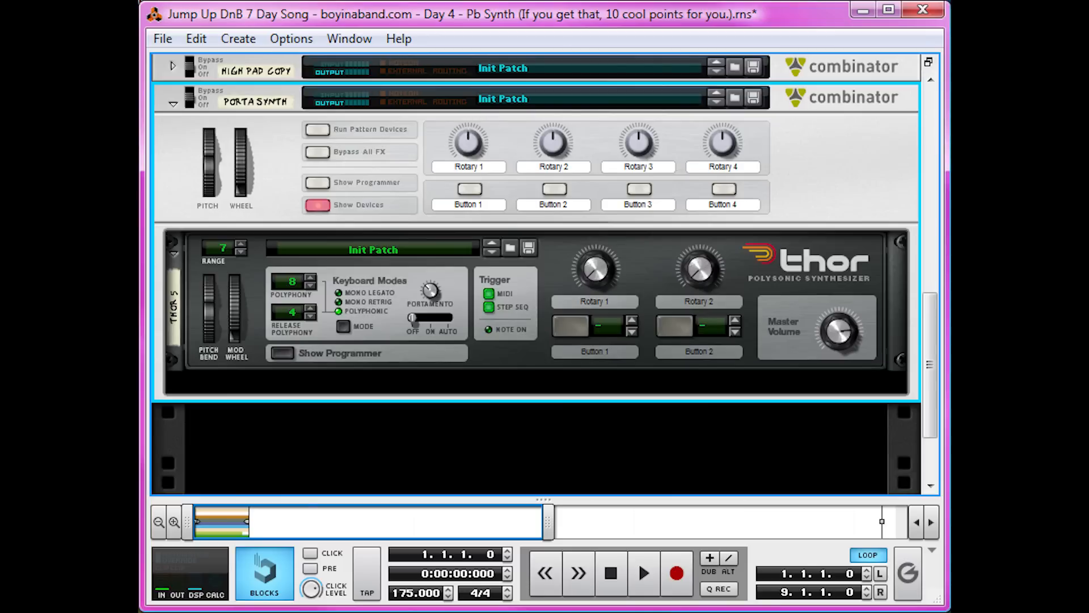
# Step: Show Thor's programmer, turn portamento on and set the keyboard mode to Mono Legato
pyautogui.click(284, 353)
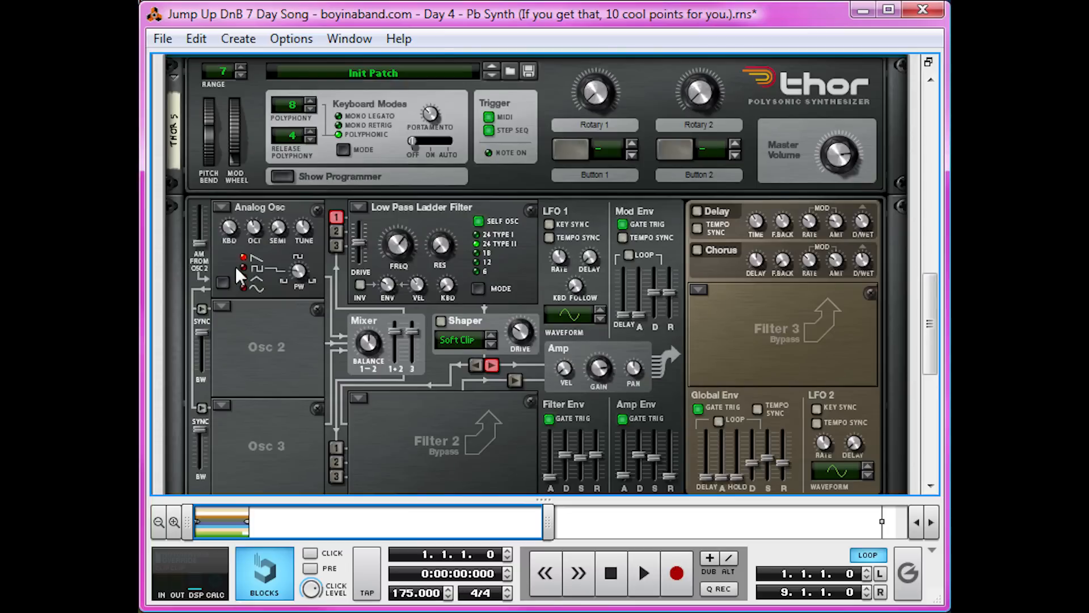
pyautogui.moveTo(253, 224)
pyautogui.moveTo(424, 112); pyautogui.dragTo(423, 131)
pyautogui.click(375, 118)
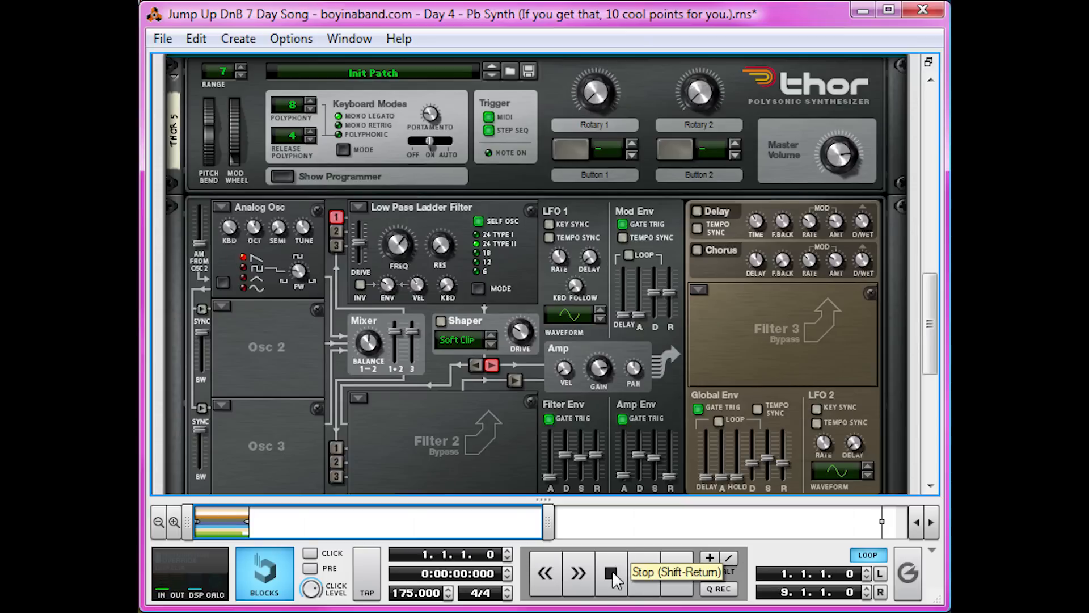
# Step: Play the soloed synth part from the start to hear the portamento, and stop playback
pyautogui.press('space')
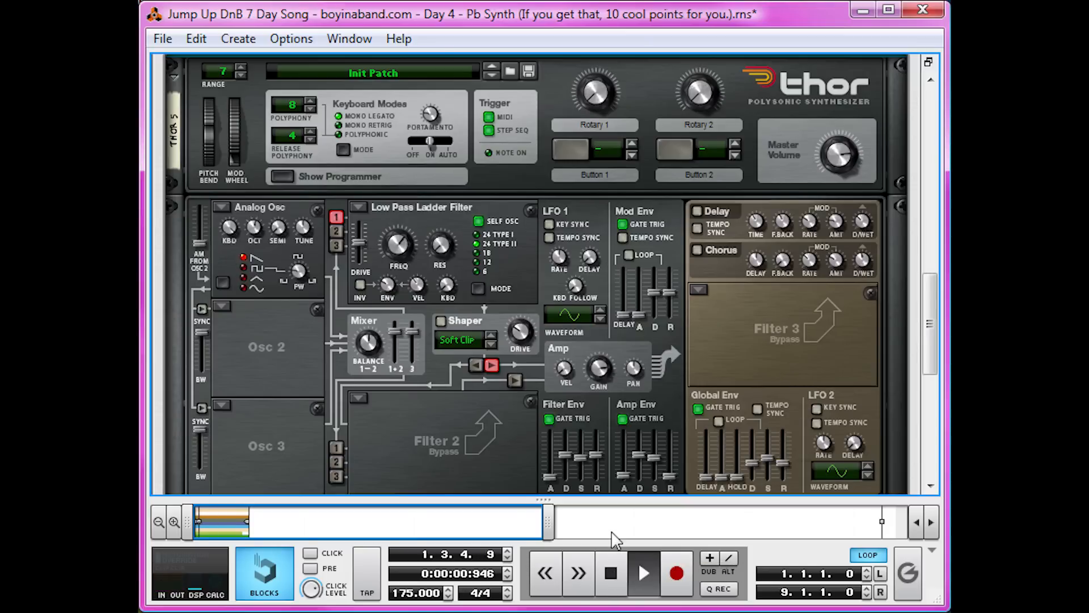
pyautogui.press('space')
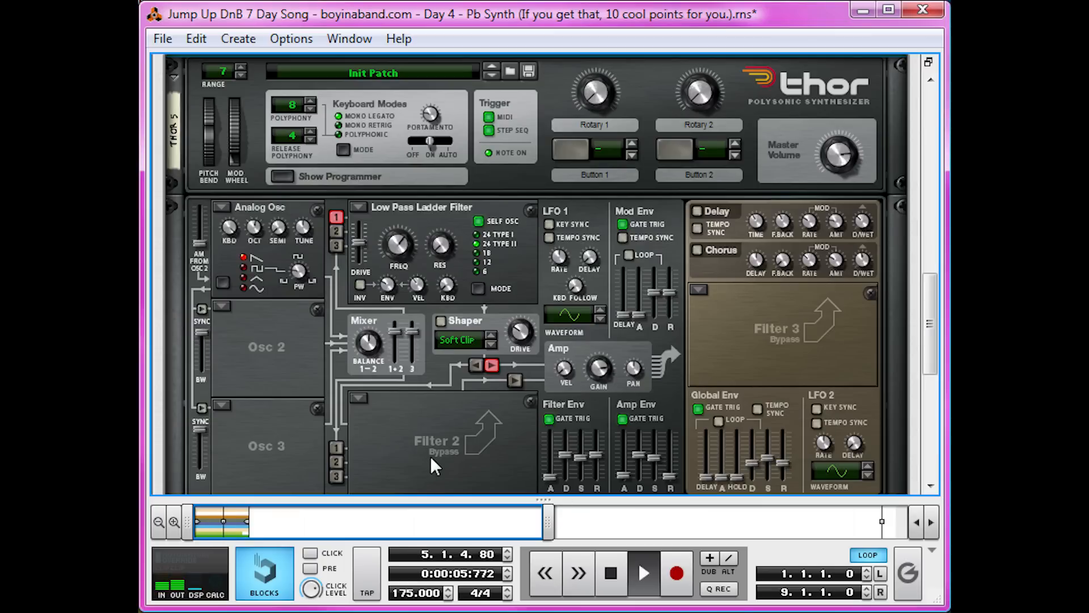
pyautogui.press('space')
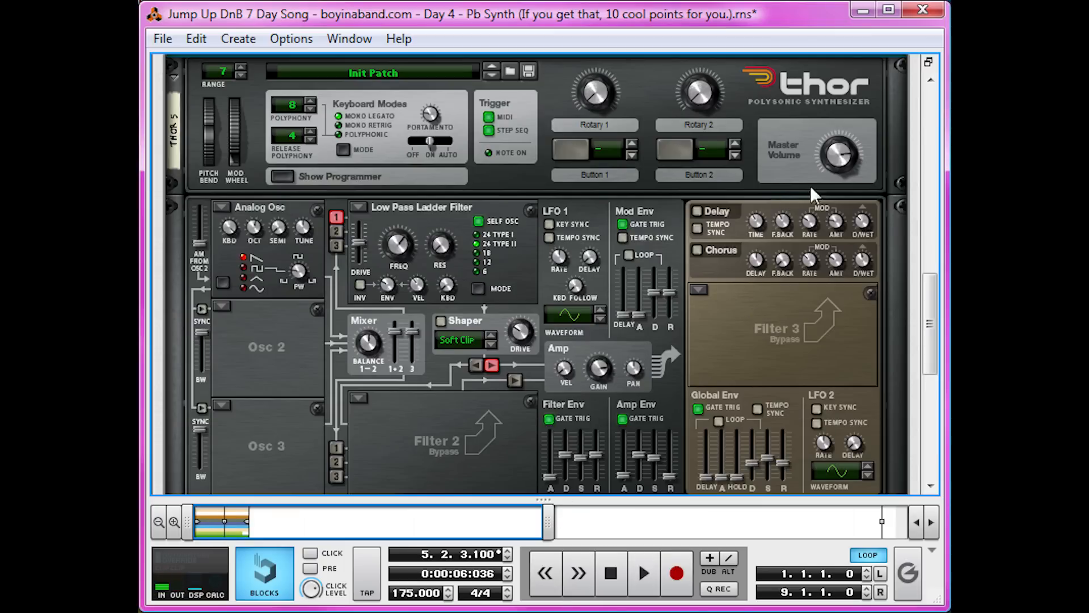
# Step: Enable Thor's Chorus effect and audition the sound from bar 4 of the song
pyautogui.click(700, 252)
pyautogui.moveTo(859, 325); pyautogui.dragTo(857, 338)
pyautogui.moveTo(609, 500); pyautogui.dragTo(607, 239)
pyautogui.moveTo(482, 315); pyautogui.dragTo(469, 309)
pyautogui.press('space')
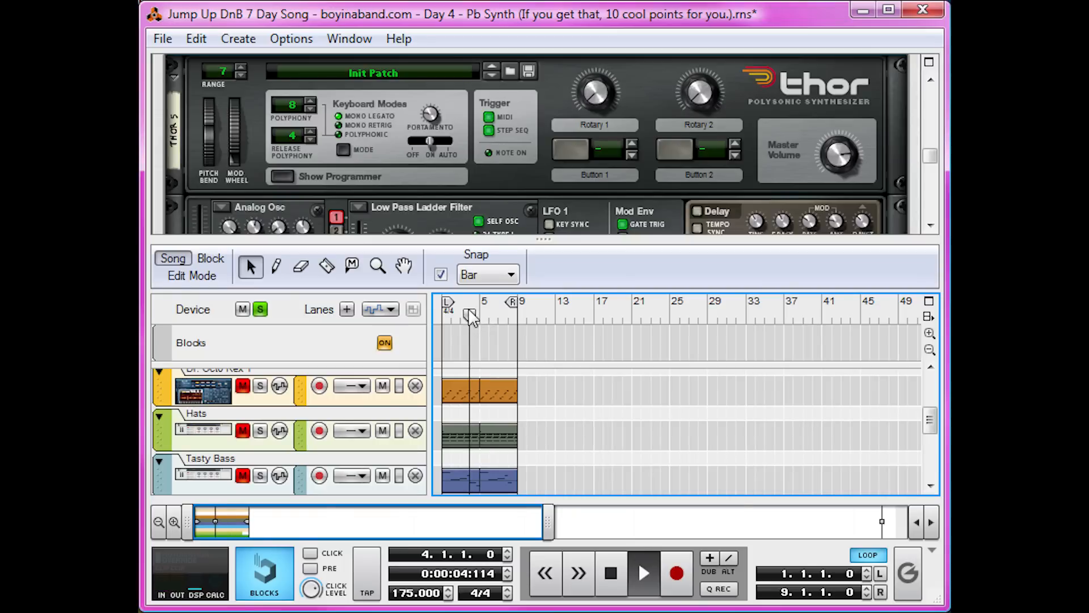
pyautogui.press('space')
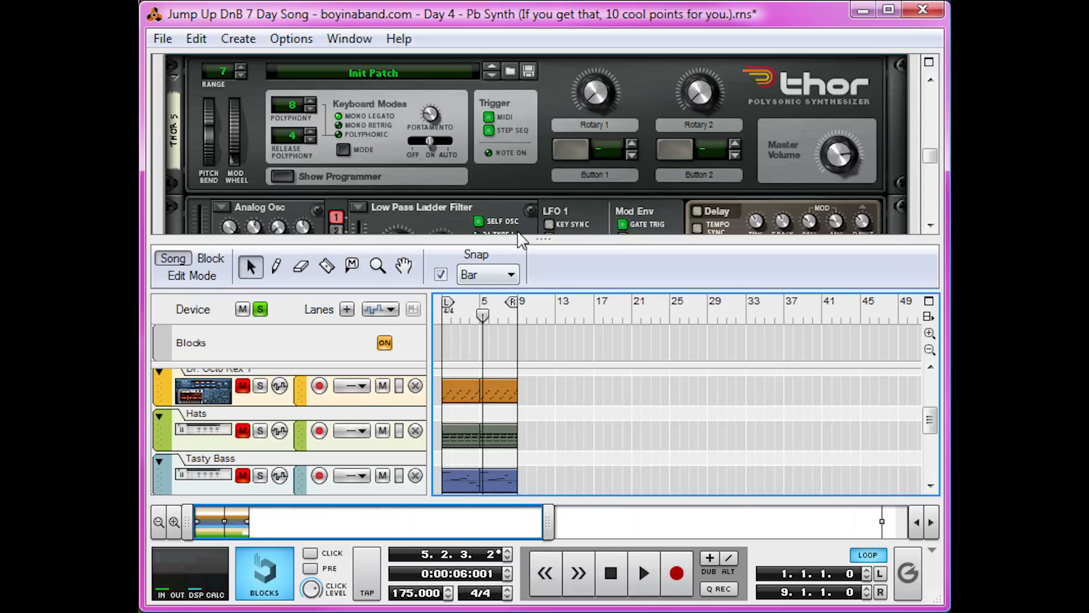
pyautogui.moveTo(518, 239); pyautogui.dragTo(518, 494)
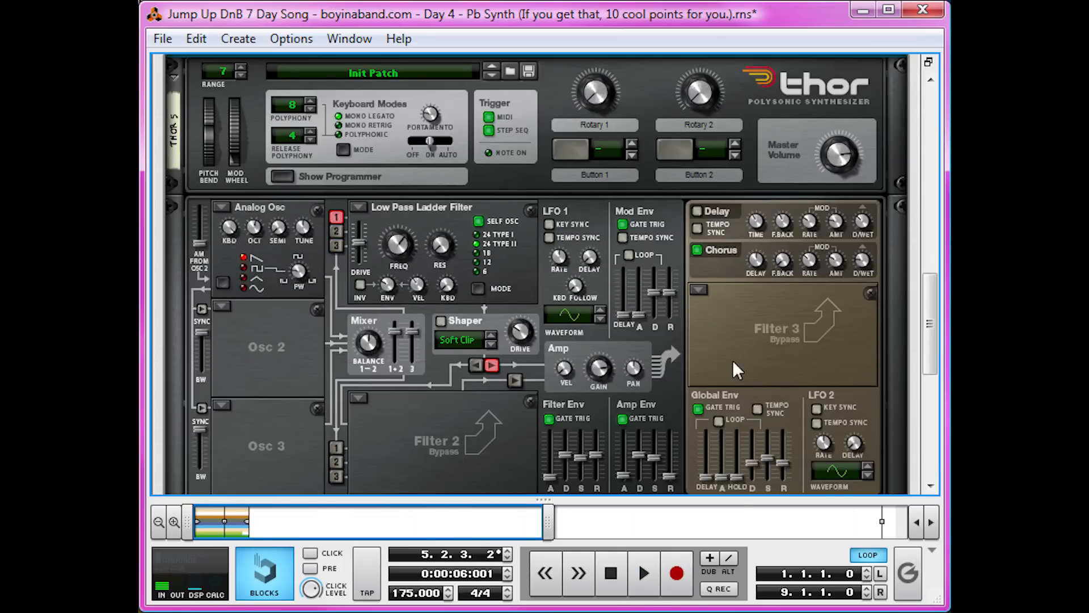
# Step: Enable Thor's Delay with Tempo Sync, adjust the delay time and play the loop to hear it
pyautogui.click(697, 211)
pyautogui.click(697, 227)
pyautogui.moveTo(751, 222); pyautogui.dragTo(743, 264)
pyautogui.moveTo(597, 500); pyautogui.dragTo(594, 228)
pyautogui.click(489, 299)
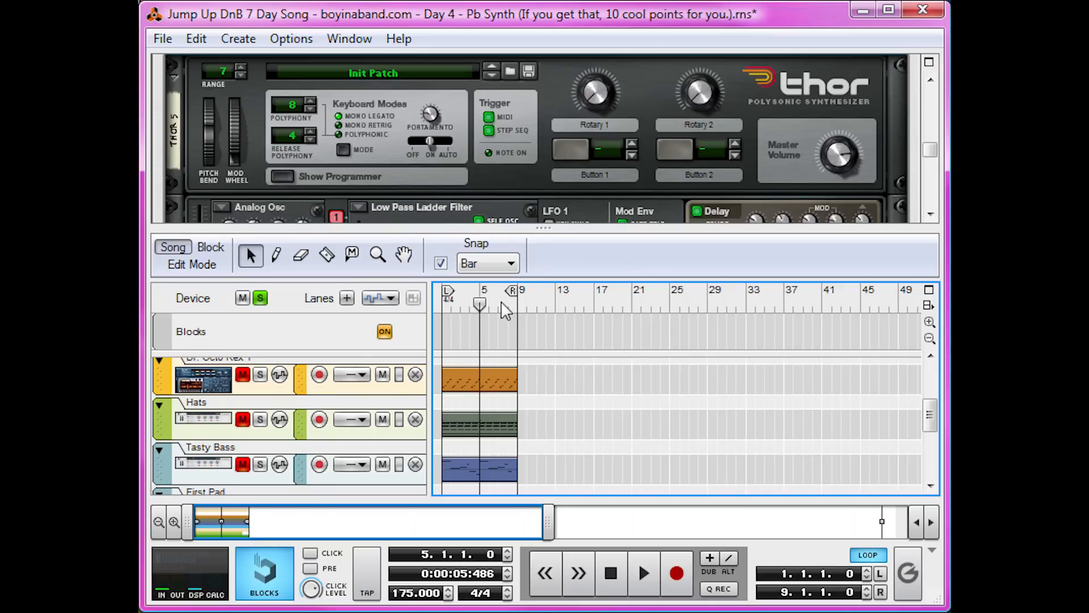
pyautogui.press('space')
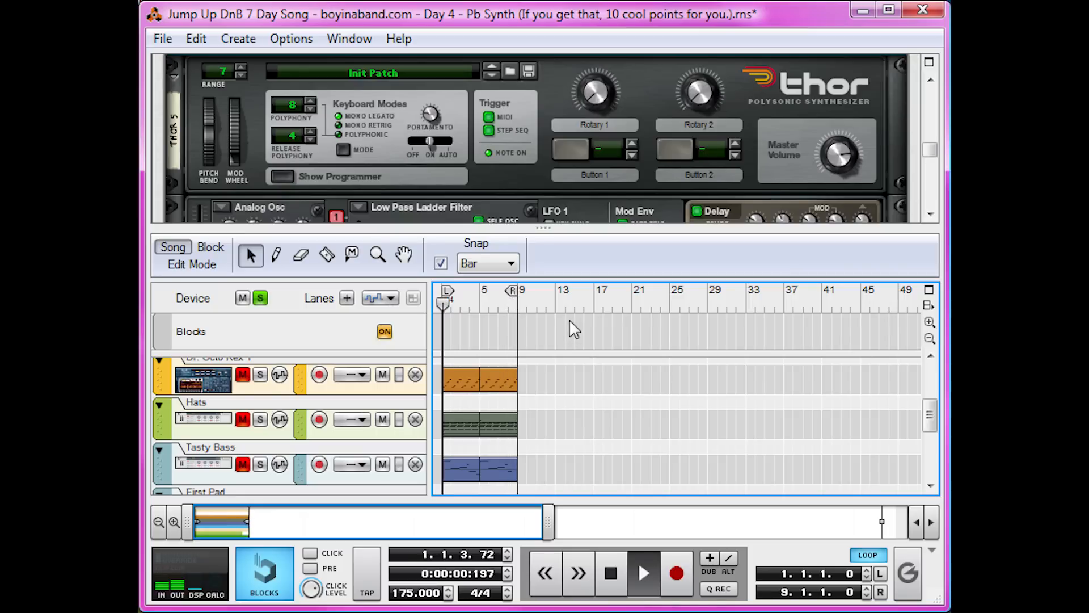
# Step: Set Thor's delay dry/wet to 18 and raise the delay feedback while the loop plays, and stop playback
pyautogui.moveTo(545, 227); pyautogui.dragTo(561, 373)
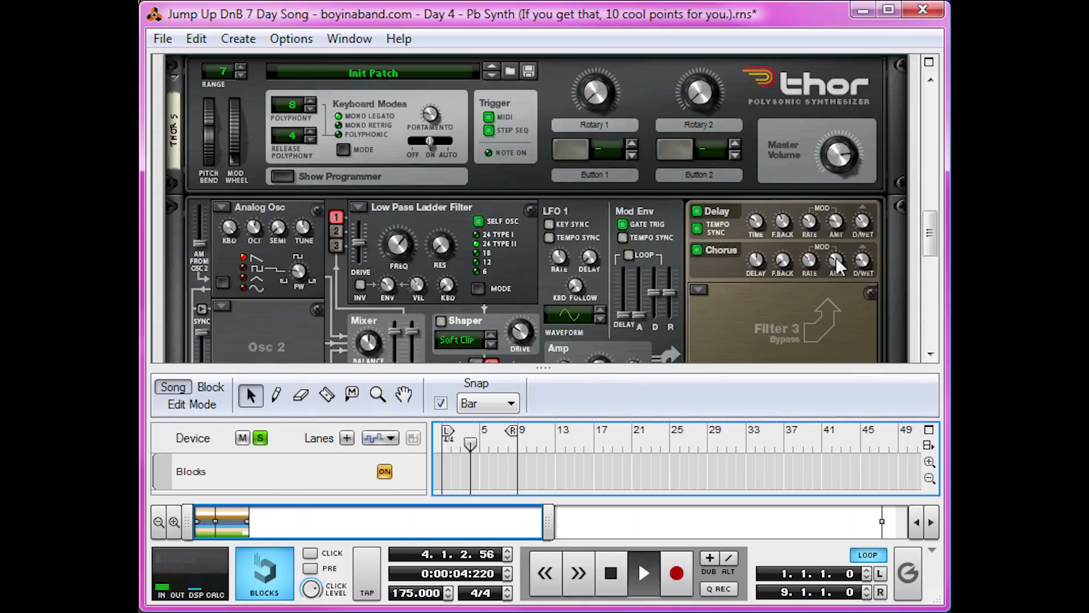
pyautogui.click(862, 223)
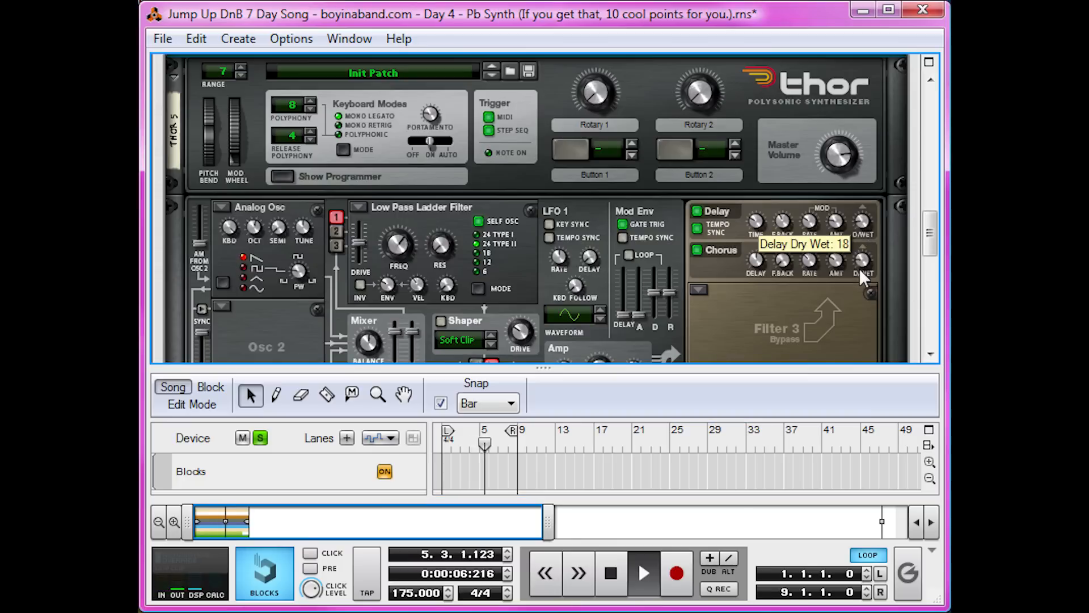
pyautogui.moveTo(834, 261)
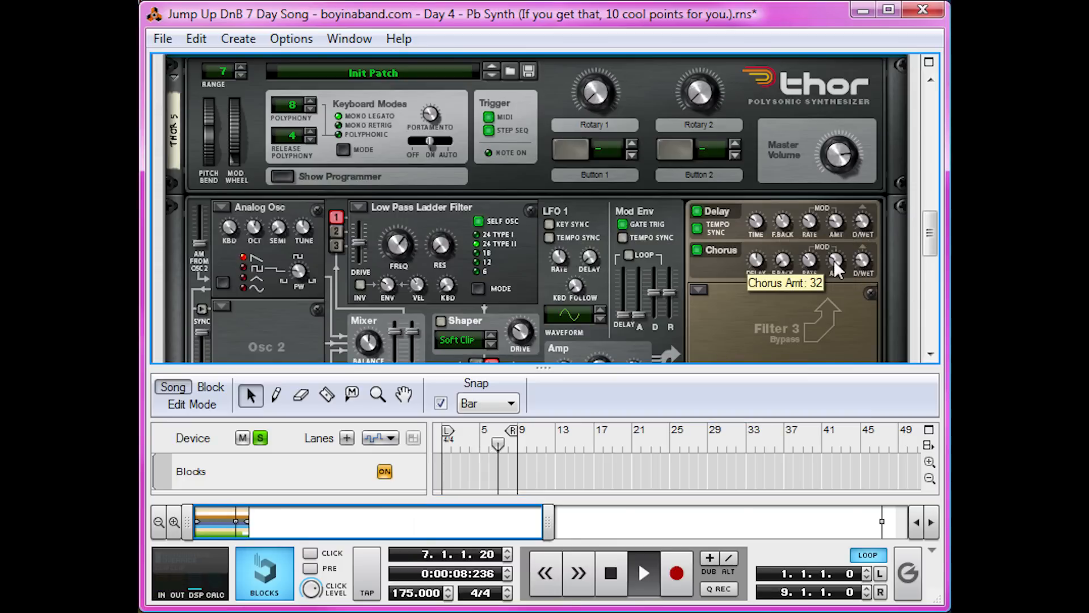
pyautogui.moveTo(784, 223); pyautogui.dragTo(793, 187)
pyautogui.press('space')
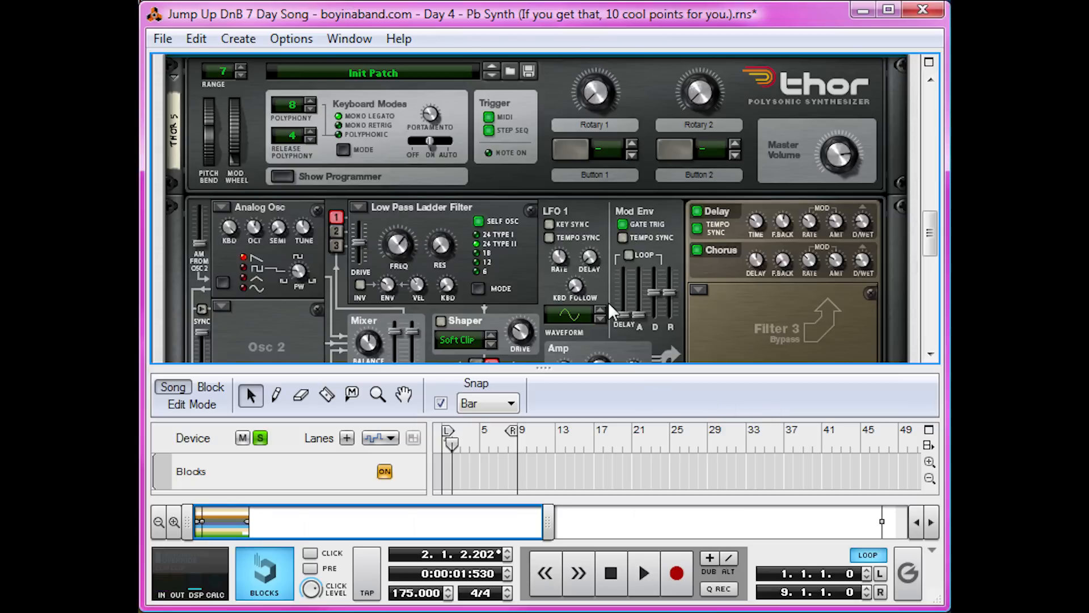
# Step: Create an MClass Compressor below Thor inside the Porta Synth Combinator
pyautogui.scroll(-7, 608, 301)
pyautogui.rightClick(184, 197)
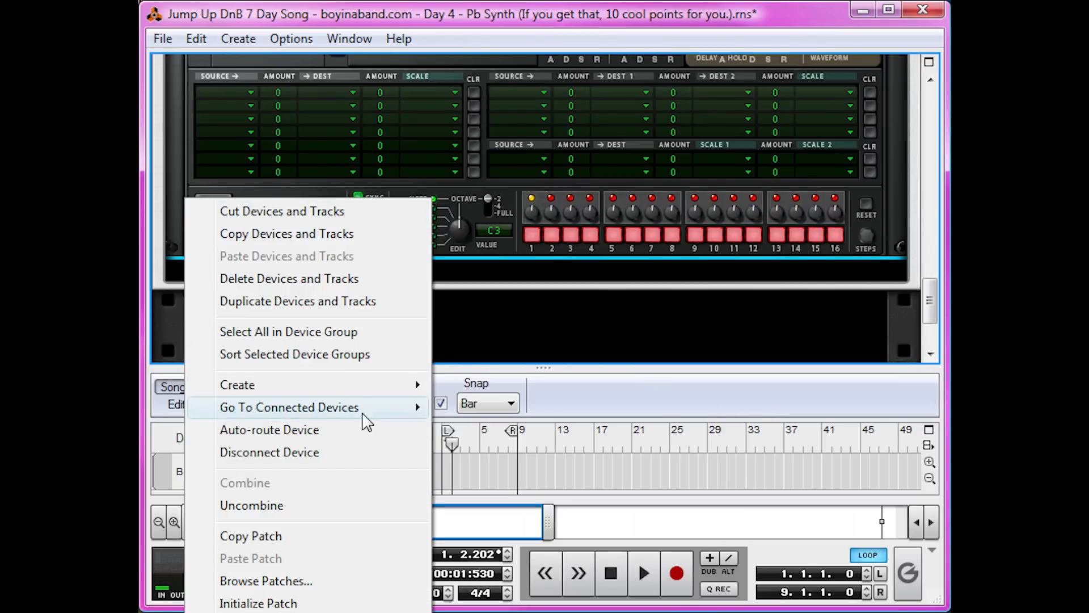
pyautogui.moveTo(342, 383)
pyautogui.click(532, 589)
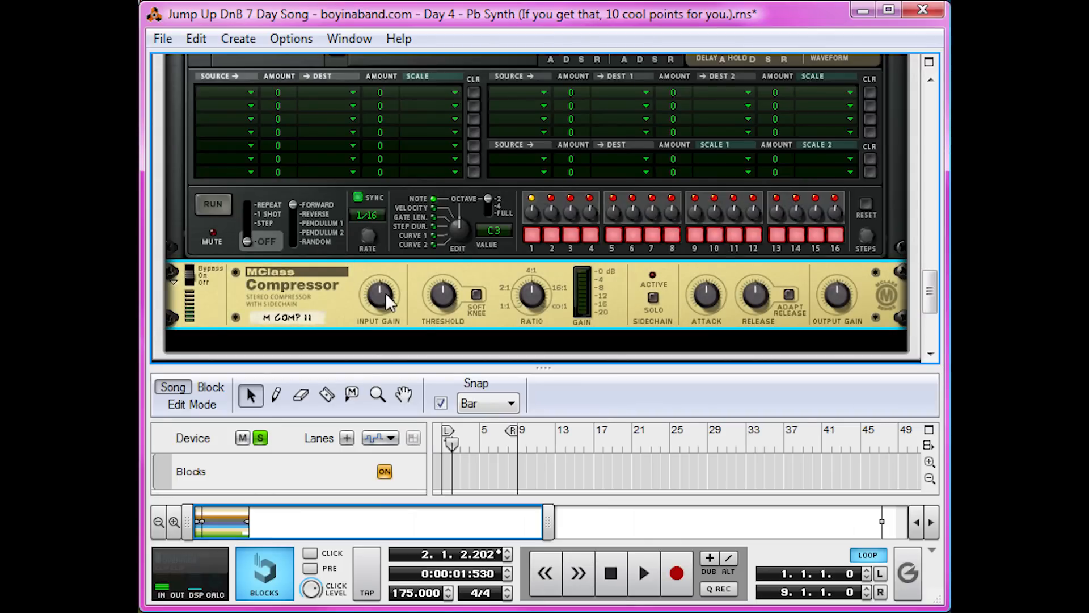
# Step: Raise the compressor's input gain, lower its threshold, set the ratio to 19.2:1, minimize the attack, and raise the output gain during playback
pyautogui.moveTo(386, 292); pyautogui.dragTo(397, 269)
pyautogui.moveTo(455, 298); pyautogui.dragTo(445, 357)
pyautogui.moveTo(527, 296); pyautogui.dragTo(544, 279)
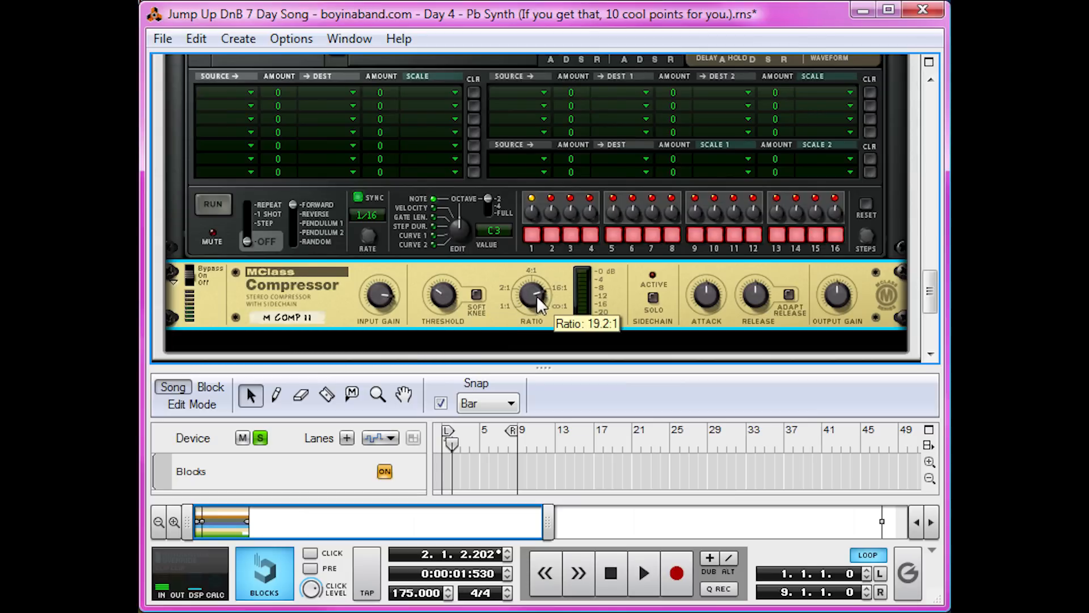
pyautogui.moveTo(713, 302); pyautogui.dragTo(678, 476)
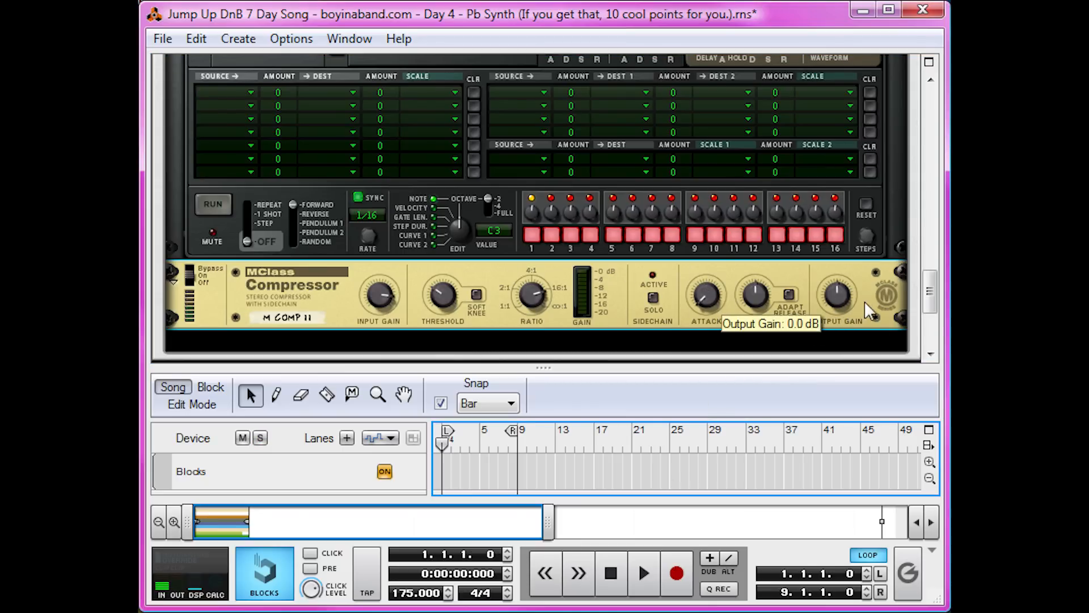
pyautogui.press('space')
pyautogui.moveTo(839, 289); pyautogui.dragTo(895, 164)
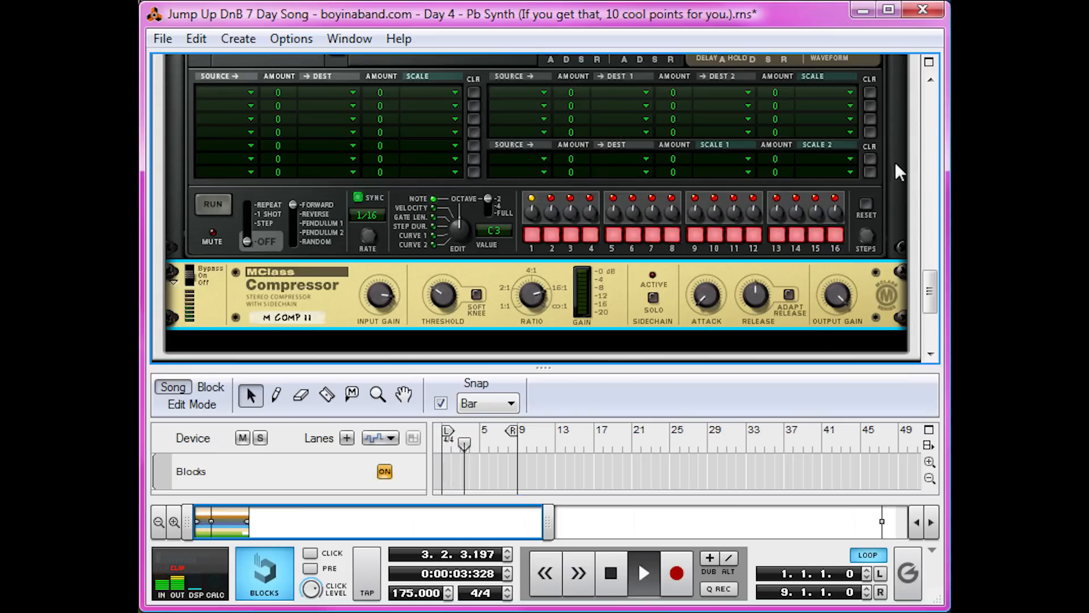